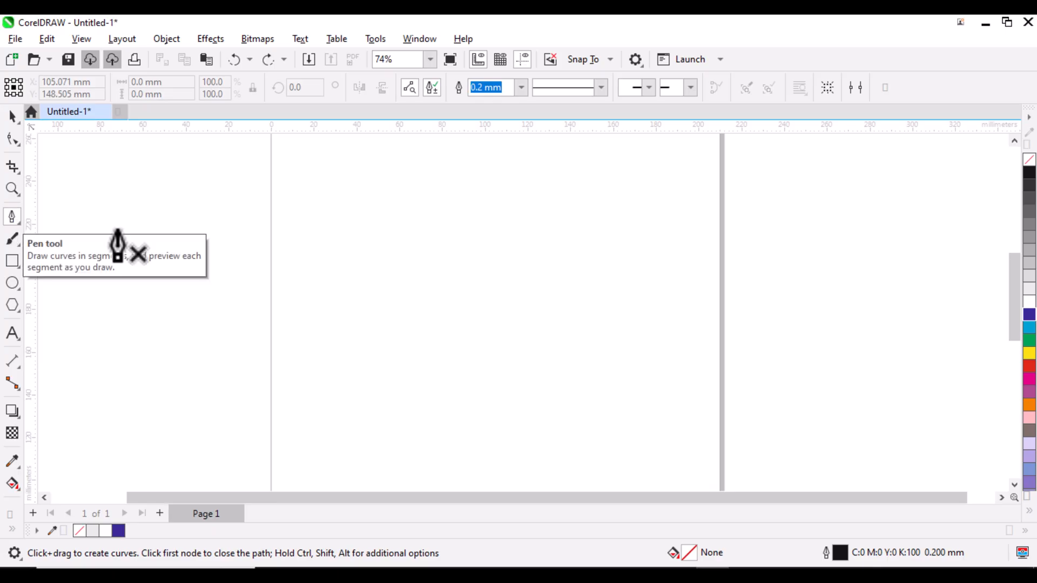
With the Pen tool, draw a vertical line about 63 mm long and, beside it, a closed triangle filled dark blue.
{"action": "left_click", "coordinate": [398, 215]}
{"action": "double_click", "coordinate": [398, 355]}
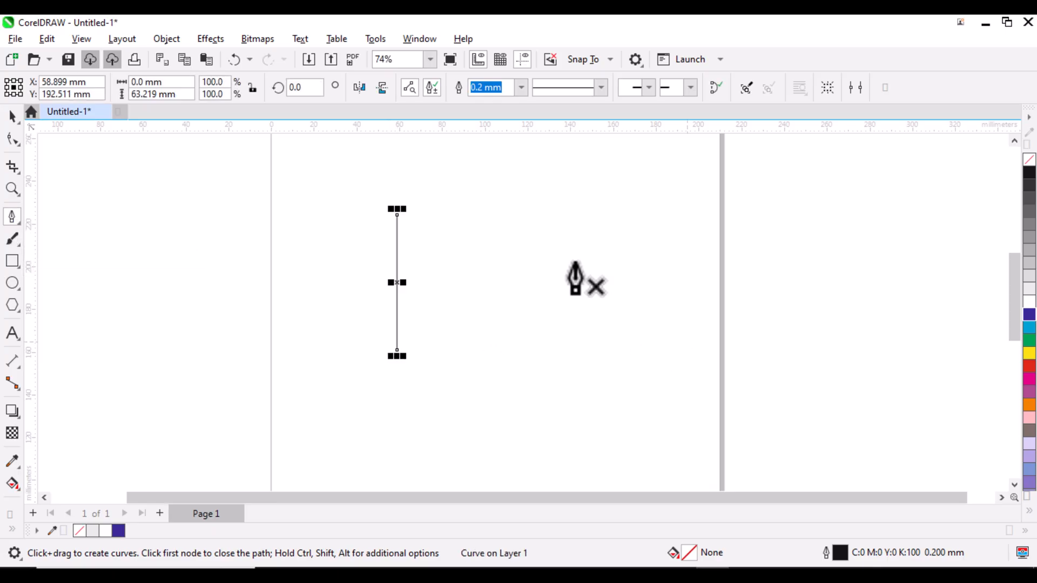
{"action": "left_click", "coordinate": [525, 209]}
{"action": "left_click", "coordinate": [524, 350]}
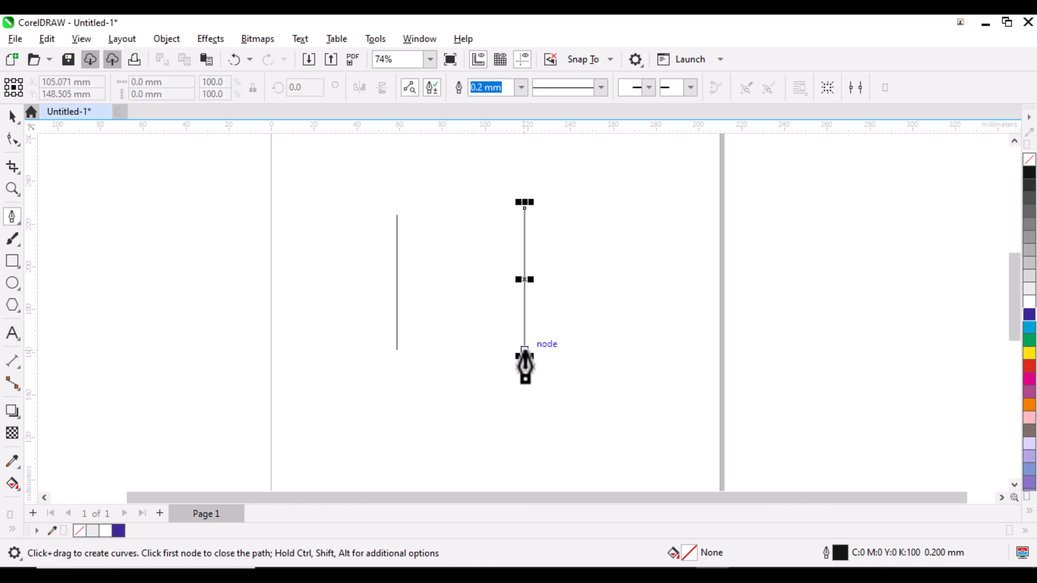
{"action": "left_click", "coordinate": [655, 272]}
{"action": "left_click", "coordinate": [524, 208]}
{"action": "left_click", "coordinate": [1029, 316]}
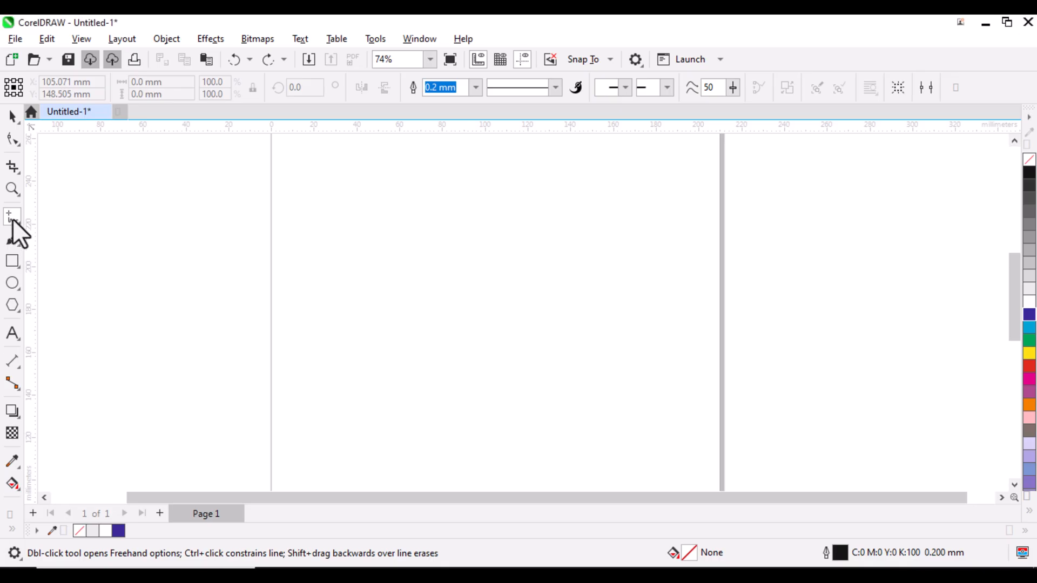
Sketch two strokes on the blank page with the Freehand tool, undo them and draw another freehand curve.
{"action": "left_click", "coordinate": [8, 216]}
{"action": "left_click", "coordinate": [70, 218]}
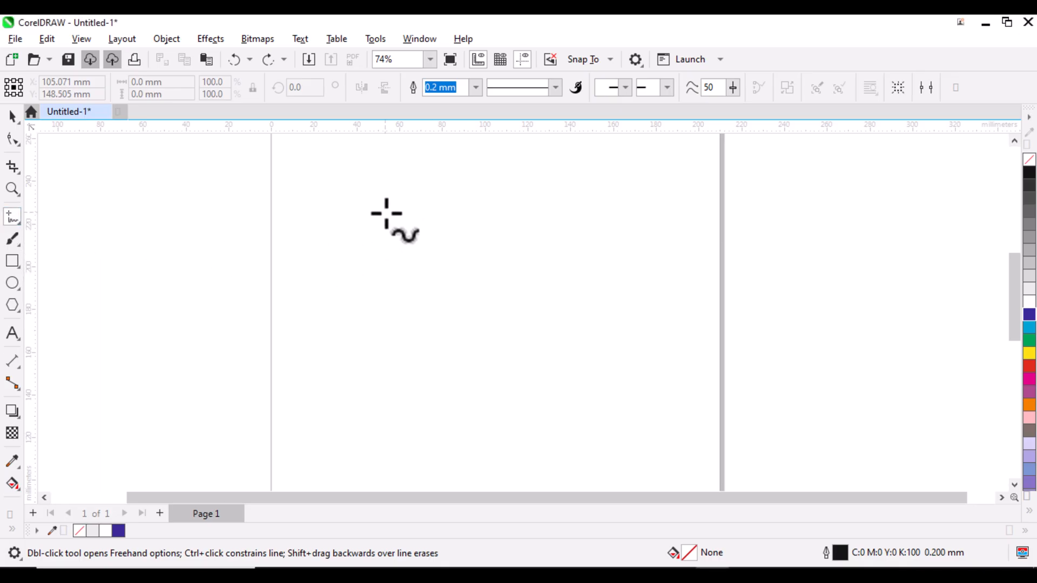
{"action": "left_click_drag", "start_coordinate": [422, 394], "coordinate": [368, 436]}
{"action": "mouse_move", "coordinate": [522, 206]}
{"action": "left_mouse_down"}
{"action": "mouse_move", "coordinate": [562, 375]}
{"action": "mouse_move", "coordinate": [638, 414]}
{"action": "left_mouse_up"}
{"action": "key", "text": "ctrl+z"}
{"action": "key", "text": "ctrl+z"}
{"action": "mouse_move", "coordinate": [399, 370]}
{"action": "left_mouse_down"}
{"action": "mouse_move", "coordinate": [477, 215]}
{"action": "mouse_move", "coordinate": [501, 365]}
{"action": "mouse_move", "coordinate": [375, 271]}
{"action": "mouse_move", "coordinate": [322, 310]}
{"action": "mouse_move", "coordinate": [324, 328]}
{"action": "left_mouse_up"}
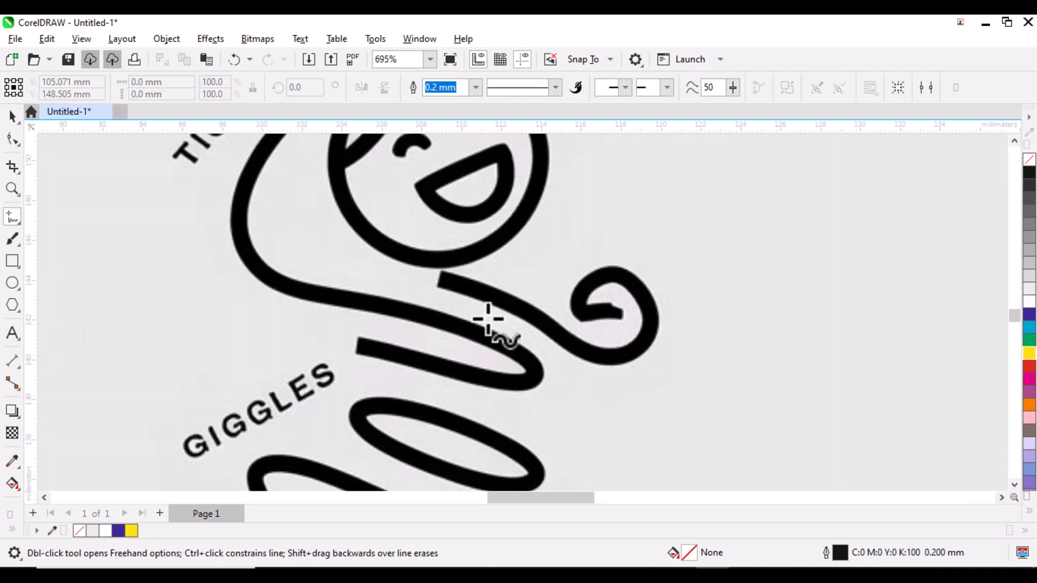
Trace the figure's curled arm and its long raised arm with the Freehand tool, giving the curled arm a yellow outline.
{"action": "mouse_move", "coordinate": [446, 279]}
{"action": "left_mouse_down"}
{"action": "mouse_move", "coordinate": [603, 353]}
{"action": "mouse_move", "coordinate": [640, 346]}
{"action": "mouse_move", "coordinate": [649, 317]}
{"action": "mouse_move", "coordinate": [636, 285]}
{"action": "mouse_move", "coordinate": [600, 275]}
{"action": "mouse_move", "coordinate": [581, 296]}
{"action": "mouse_move", "coordinate": [603, 314]}
{"action": "left_mouse_up"}
{"action": "right_click", "coordinate": [1029, 353]}
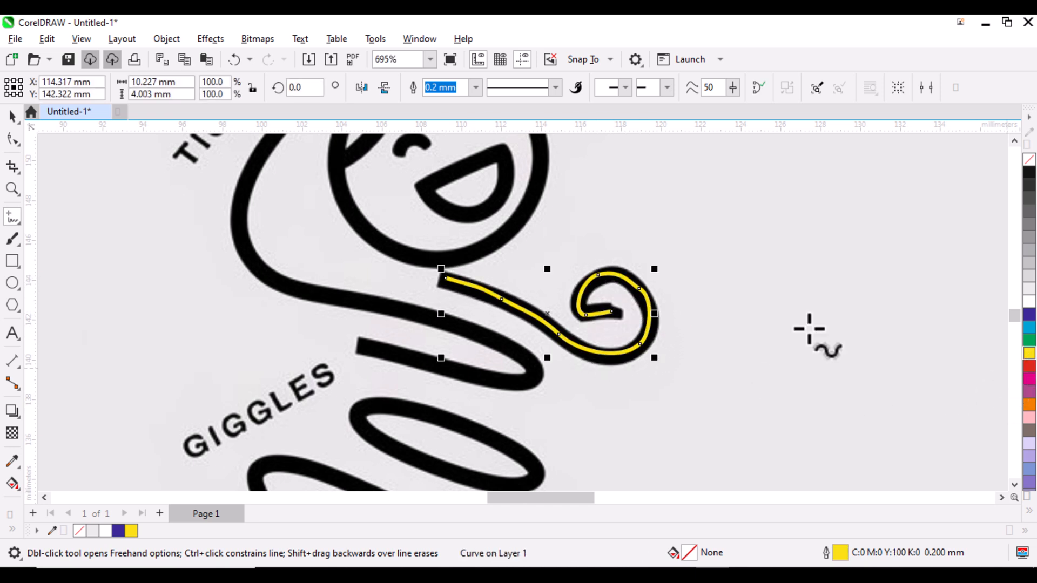
{"action": "scroll", "coordinate": [931, 437], "scroll_direction": "down", "scroll_amount": 2}
{"action": "mouse_move", "coordinate": [435, 215]}
{"action": "left_mouse_down"}
{"action": "mouse_move", "coordinate": [414, 293]}
{"action": "mouse_move", "coordinate": [448, 328]}
{"action": "mouse_move", "coordinate": [577, 354]}
{"action": "mouse_move", "coordinate": [623, 376]}
{"action": "mouse_move", "coordinate": [617, 397]}
{"action": "mouse_move", "coordinate": [483, 369]}
{"action": "left_mouse_up"}
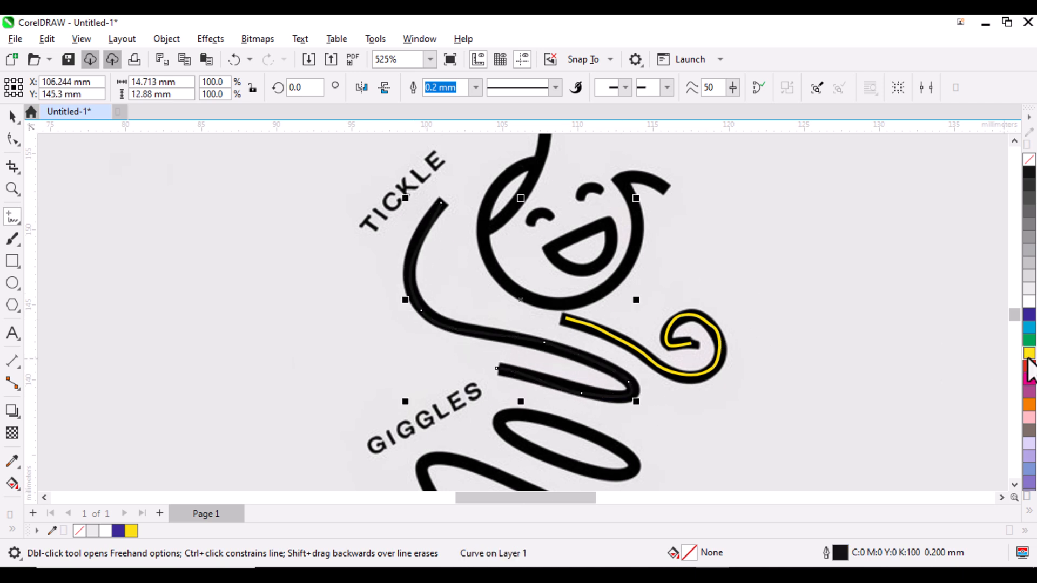
{"action": "scroll", "coordinate": [510, 301], "scroll_direction": "down", "scroll_amount": 2}
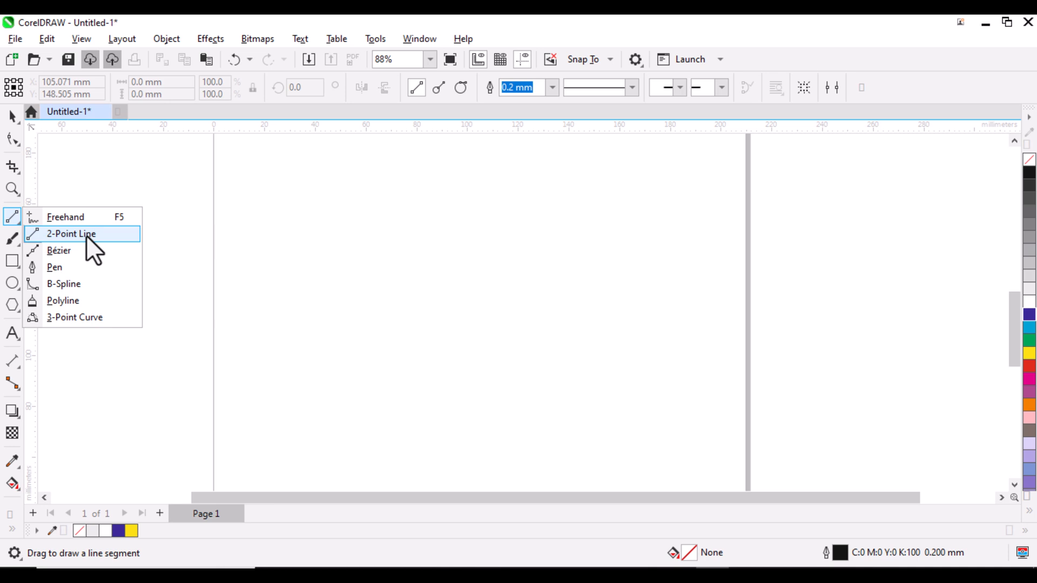
Draw vertical and horizontal straight lines on the blank page with the 2-Point Line tool.
{"action": "left_click", "coordinate": [96, 238]}
{"action": "left_click_drag", "start_coordinate": [387, 207], "coordinate": [390, 374]}
{"action": "left_click_drag", "start_coordinate": [391, 414], "coordinate": [385, 418]}
{"action": "left_click_drag", "start_coordinate": [411, 309], "coordinate": [649, 310]}
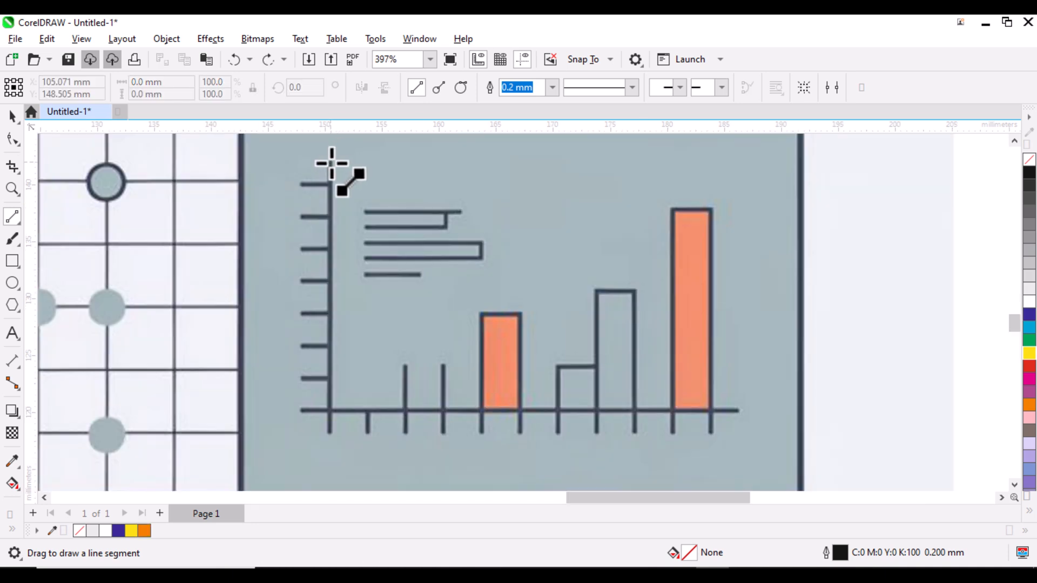
Trace the bar chart's vertical axis, about 24 mm long, and its eight tick marks with 2-point lines.
{"action": "left_click_drag", "start_coordinate": [331, 161], "coordinate": [330, 437]}
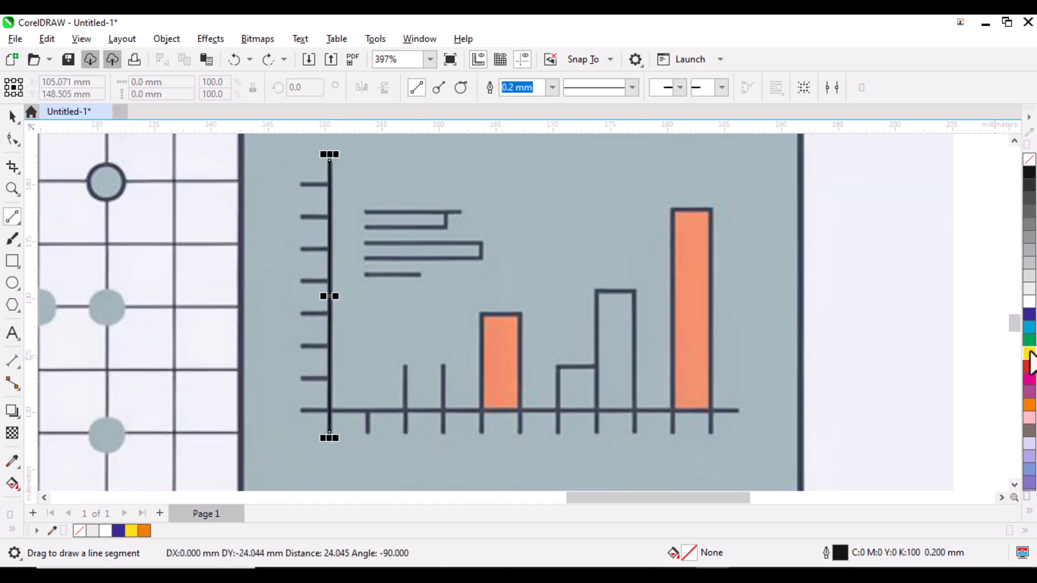
{"action": "left_click_drag", "start_coordinate": [302, 182], "coordinate": [329, 182]}
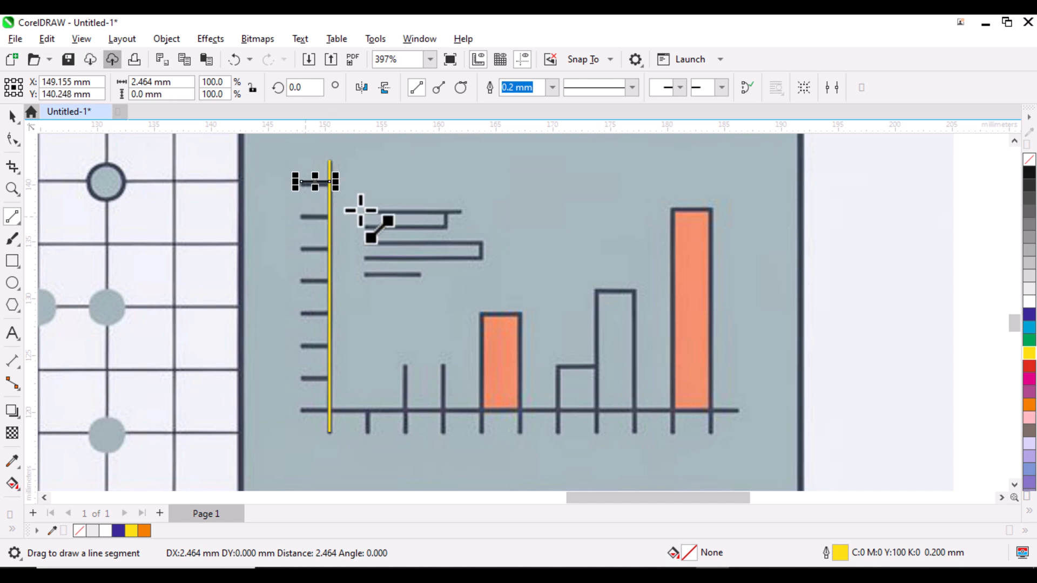
{"action": "mouse_move", "coordinate": [305, 216]}
{"action": "left_mouse_down"}
{"action": "mouse_move", "coordinate": [329, 216]}
{"action": "mouse_move", "coordinate": [330, 247]}
{"action": "left_mouse_up"}
{"action": "left_click_drag", "start_coordinate": [306, 280], "coordinate": [329, 279]}
{"action": "left_click_drag", "start_coordinate": [305, 312], "coordinate": [330, 312]}
{"action": "left_click_drag", "start_coordinate": [304, 344], "coordinate": [329, 344]}
{"action": "left_click_drag", "start_coordinate": [303, 377], "coordinate": [329, 377]}
{"action": "left_click_drag", "start_coordinate": [303, 409], "coordinate": [329, 409]}
Select the traced tick marks along the chart's vertical axis and give them a yellow outline.
{"action": "left_click", "coordinate": [12, 116]}
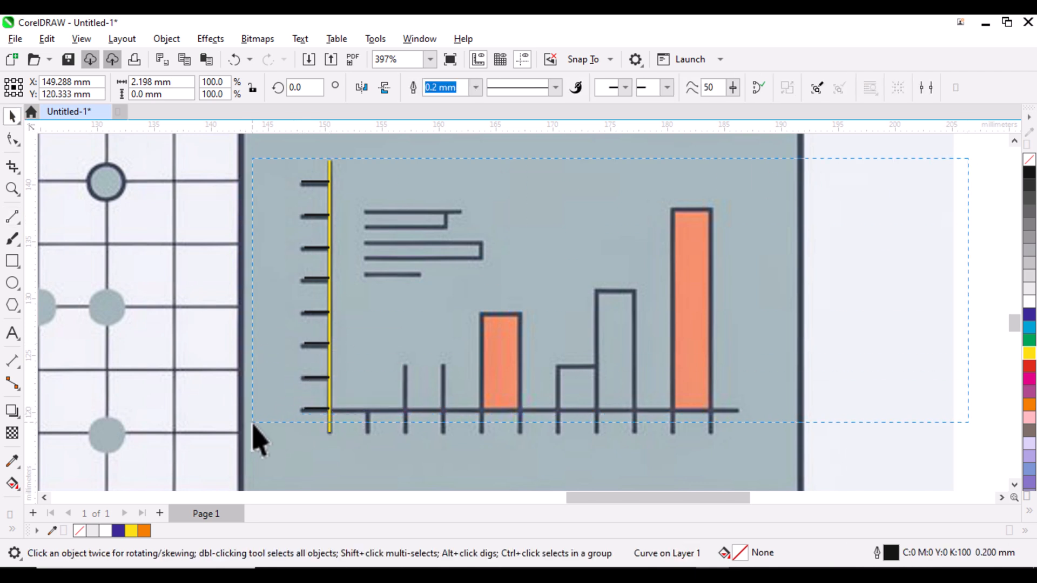
{"action": "left_click_drag", "start_coordinate": [252, 423], "coordinate": [252, 423]}
{"action": "right_click", "coordinate": [1029, 353]}
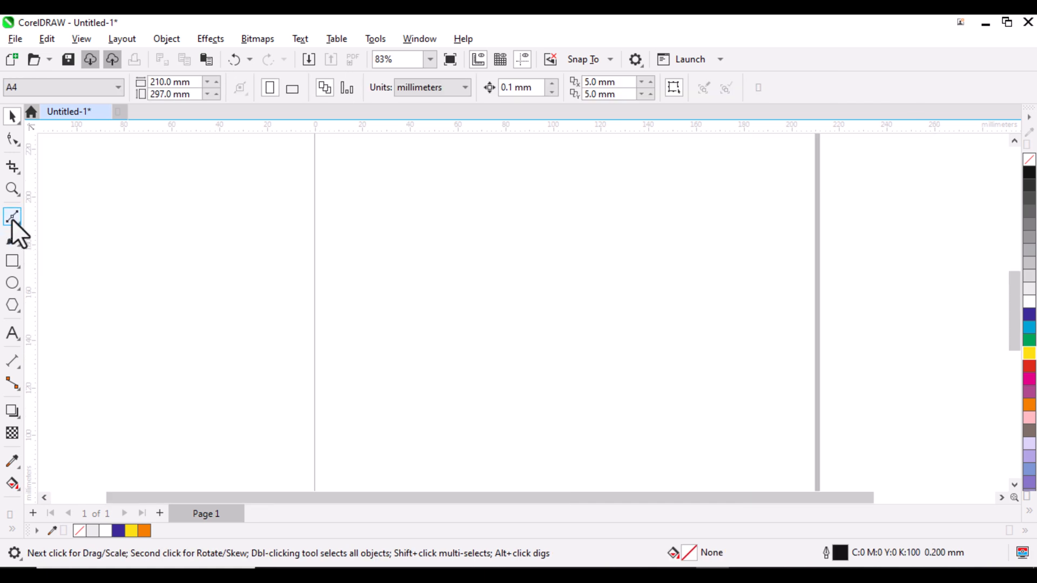
Draw a Bézier path on the blank page with a vertical left side, rounded corners, a horizontal base and a right side going up.
{"action": "left_click", "coordinate": [15, 221]}
{"action": "left_click", "coordinate": [66, 256]}
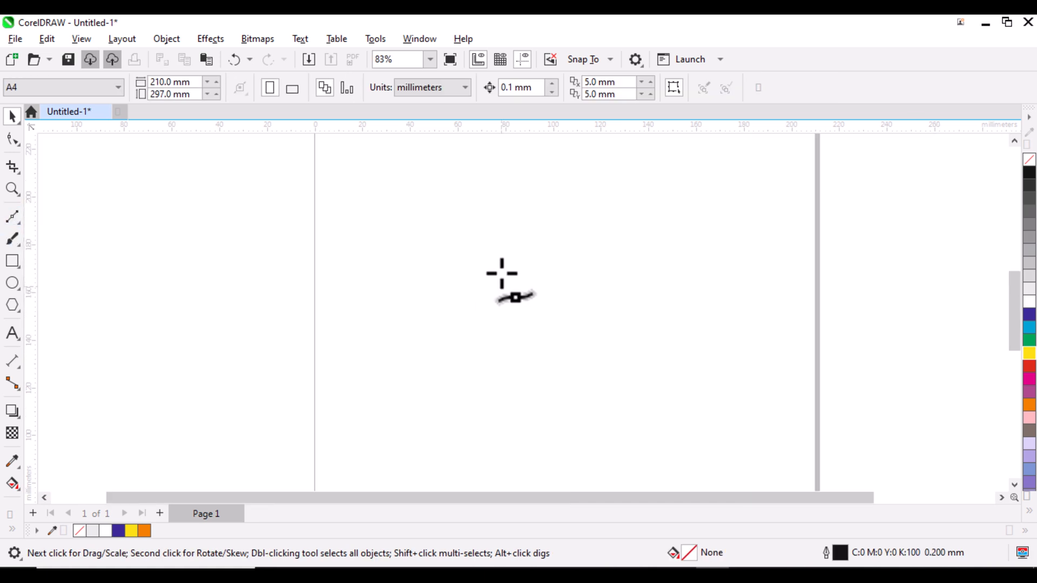
{"action": "left_click", "coordinate": [426, 209]}
{"action": "left_click", "coordinate": [428, 363]}
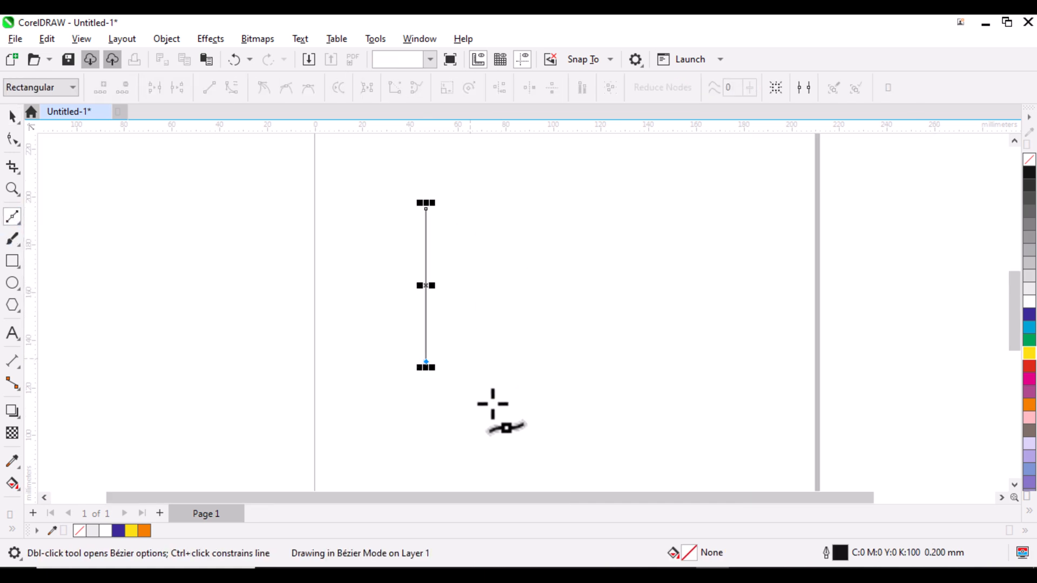
{"action": "left_click_drag", "start_coordinate": [463, 409], "coordinate": [505, 412]}
{"action": "left_click", "coordinate": [602, 410]}
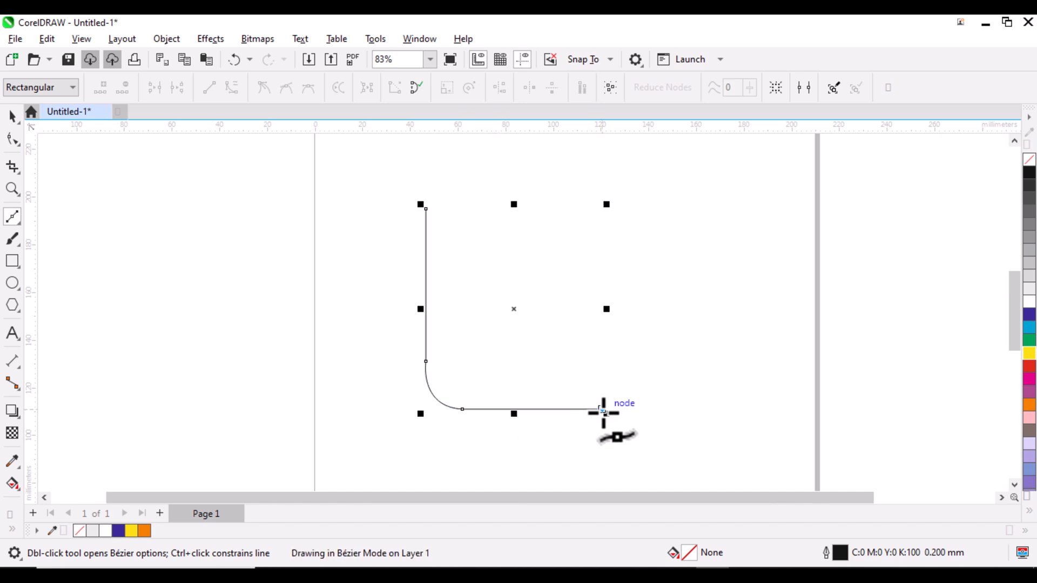
{"action": "left_click_drag", "start_coordinate": [636, 383], "coordinate": [642, 358]}
{"action": "left_click", "coordinate": [637, 204]}
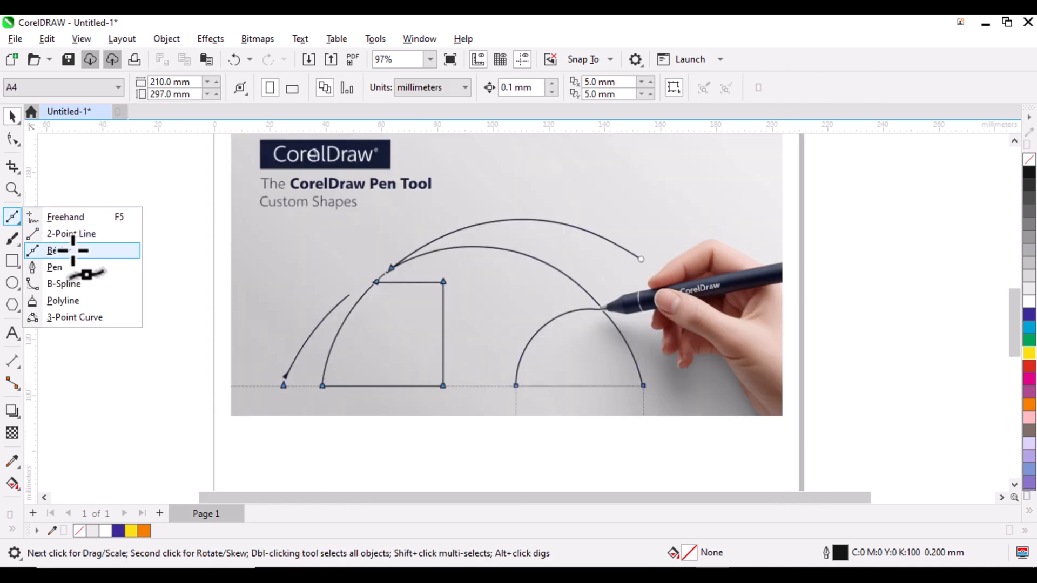
Trace the square and the large arc in the Pen Tool picture as one Bézier curve with a yellow outline.
{"action": "left_click", "coordinate": [70, 250]}
{"action": "left_click", "coordinate": [443, 282]}
{"action": "left_click", "coordinate": [443, 386]}
{"action": "left_click", "coordinate": [322, 385]}
{"action": "left_click", "coordinate": [376, 282]}
{"action": "left_click", "coordinate": [472, 246]}
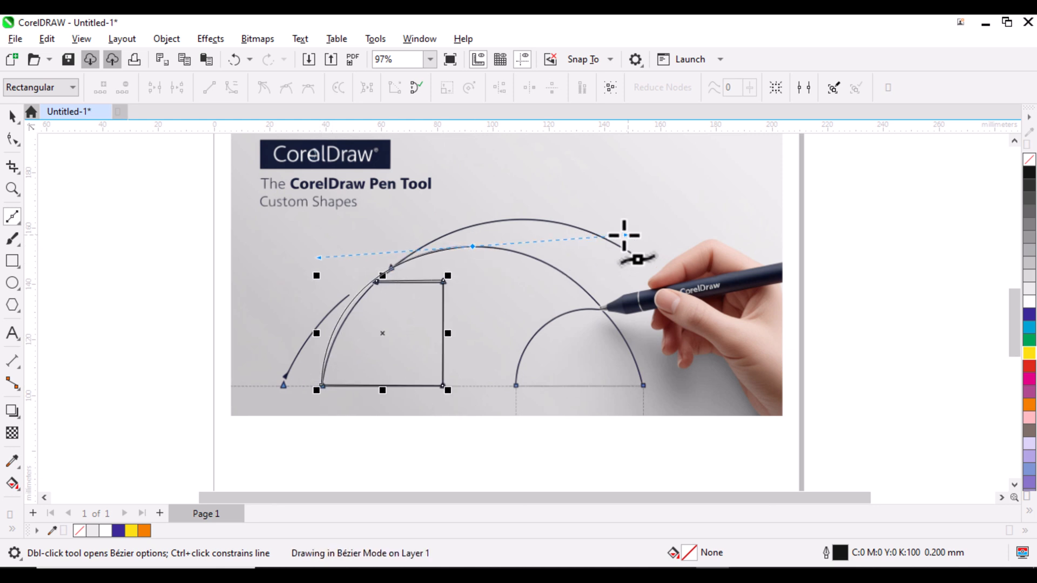
{"action": "mouse_move", "coordinate": [643, 385]}
{"action": "left_mouse_down"}
{"action": "mouse_move", "coordinate": [675, 497]}
{"action": "mouse_move", "coordinate": [698, 485]}
{"action": "mouse_move", "coordinate": [687, 439]}
{"action": "left_mouse_up"}
{"action": "scroll", "coordinate": [628, 389], "scroll_direction": "down", "scroll_amount": 1}
{"action": "scroll", "coordinate": [628, 389], "scroll_direction": "up", "scroll_amount": 1}
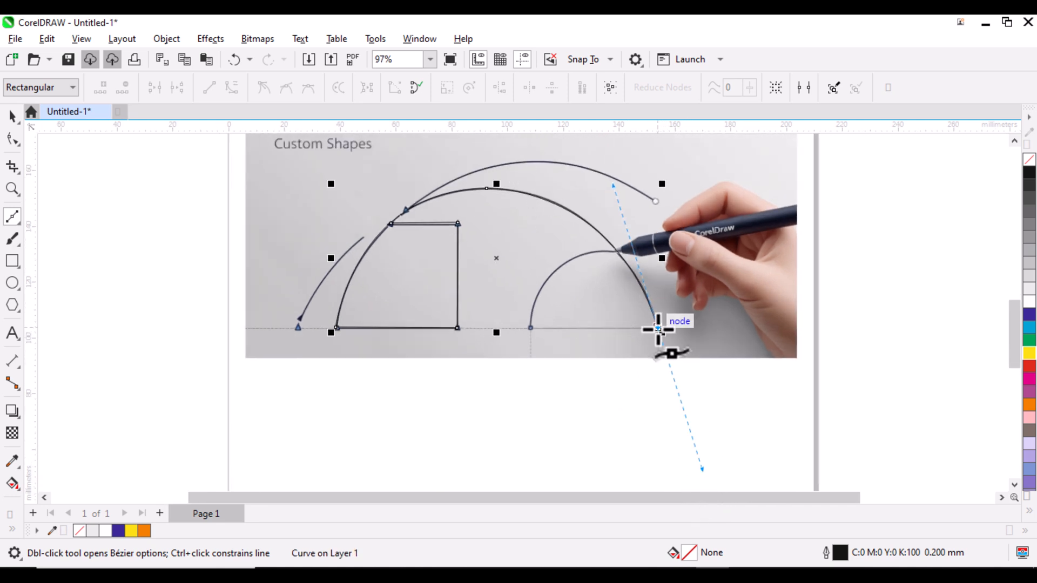
{"action": "right_click", "coordinate": [1029, 354]}
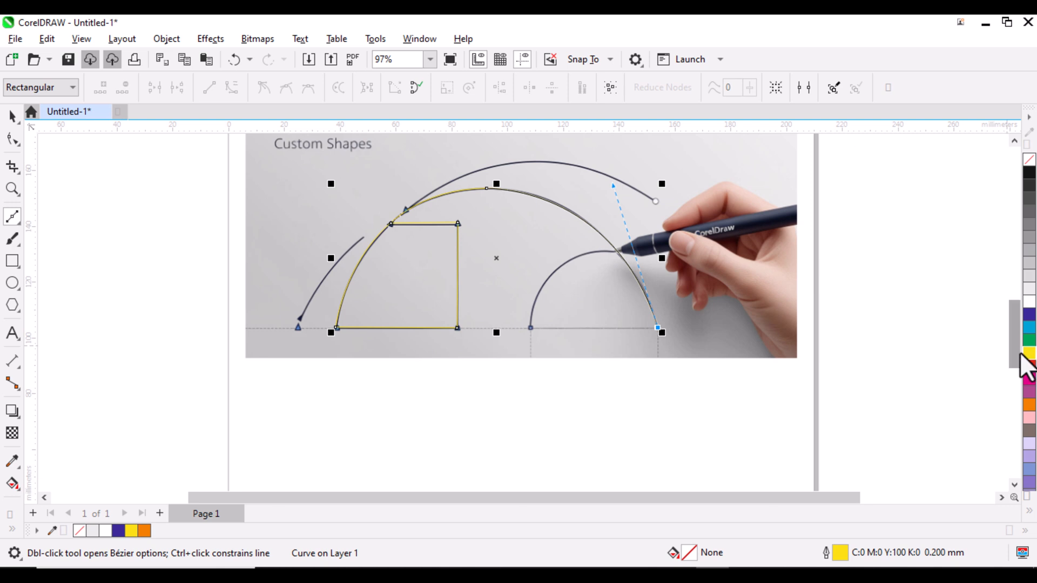
Thicken the outline of the traced Bézier curve and recolour it dark blue.
{"action": "left_click", "coordinate": [12, 116]}
{"action": "left_click", "coordinate": [475, 87]}
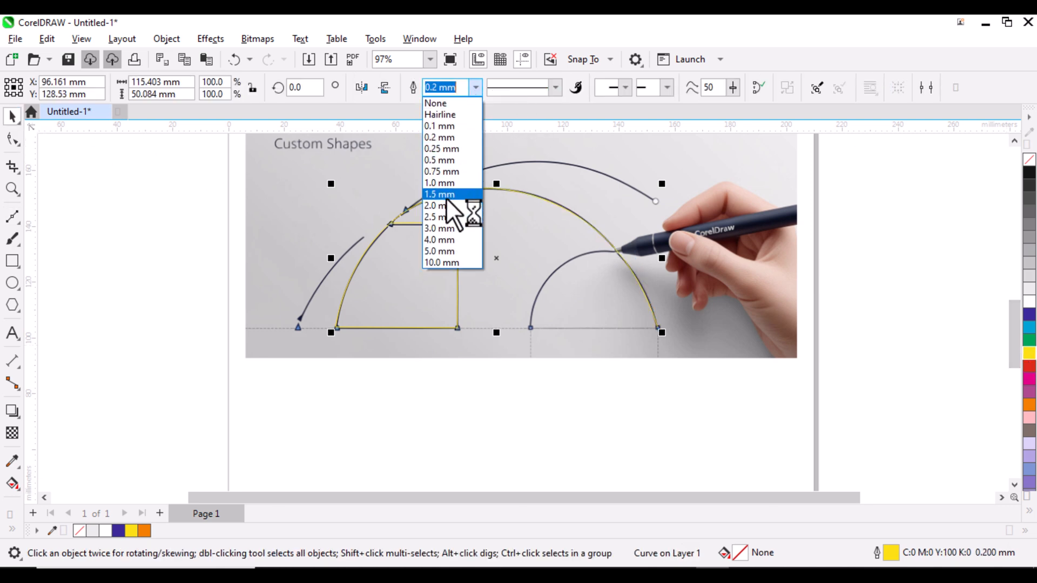
{"action": "left_click", "coordinate": [448, 205]}
{"action": "scroll", "coordinate": [449, 199], "scroll_direction": "up", "scroll_amount": 1}
{"action": "right_click", "coordinate": [1029, 314]}
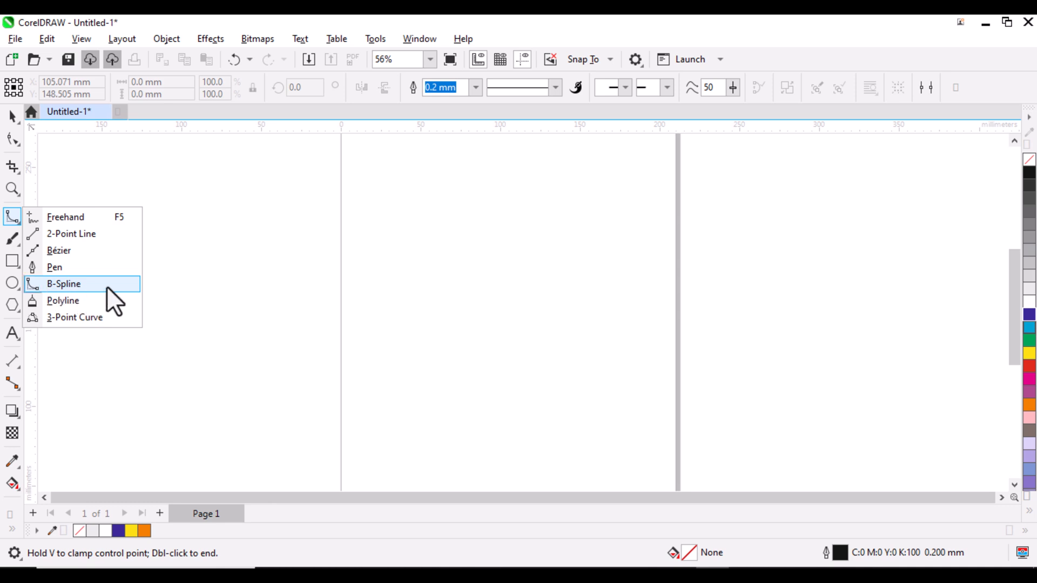
Draw a closed, symmetrical, wavy vase shape on the blank page with the B-Spline tool, using ten control points.
{"action": "left_click", "coordinate": [107, 287]}
{"action": "left_click", "coordinate": [434, 172]}
{"action": "left_click", "coordinate": [481, 244]}
{"action": "left_click", "coordinate": [405, 306]}
{"action": "left_click", "coordinate": [496, 356]}
{"action": "left_click", "coordinate": [409, 421]}
{"action": "left_click", "coordinate": [619, 419]}
{"action": "left_click", "coordinate": [546, 359]}
{"action": "left_click", "coordinate": [629, 308]}
{"action": "left_click", "coordinate": [551, 245]}
{"action": "left_click", "coordinate": [616, 169]}
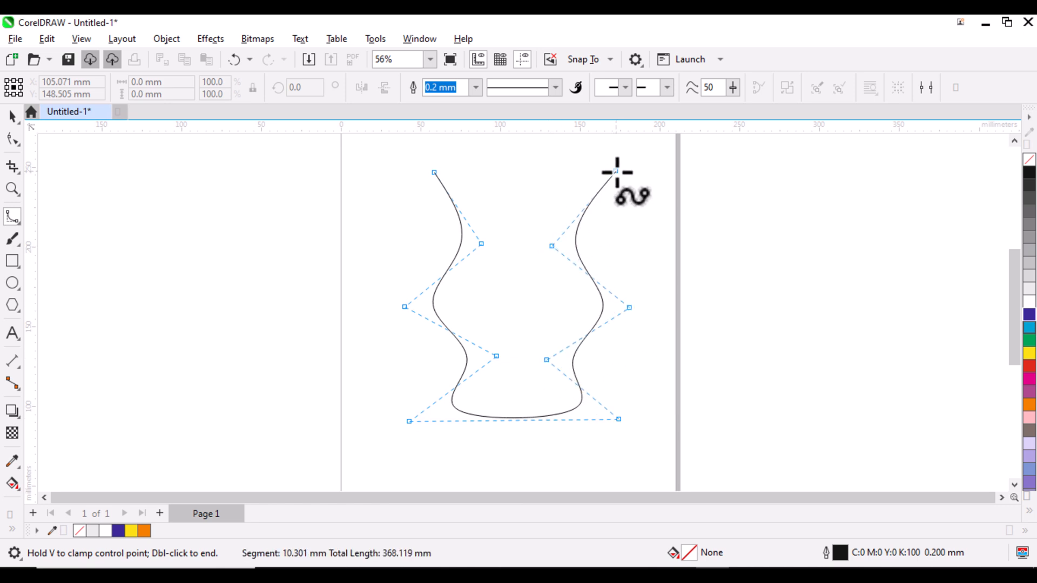
{"action": "left_click", "coordinate": [435, 172]}
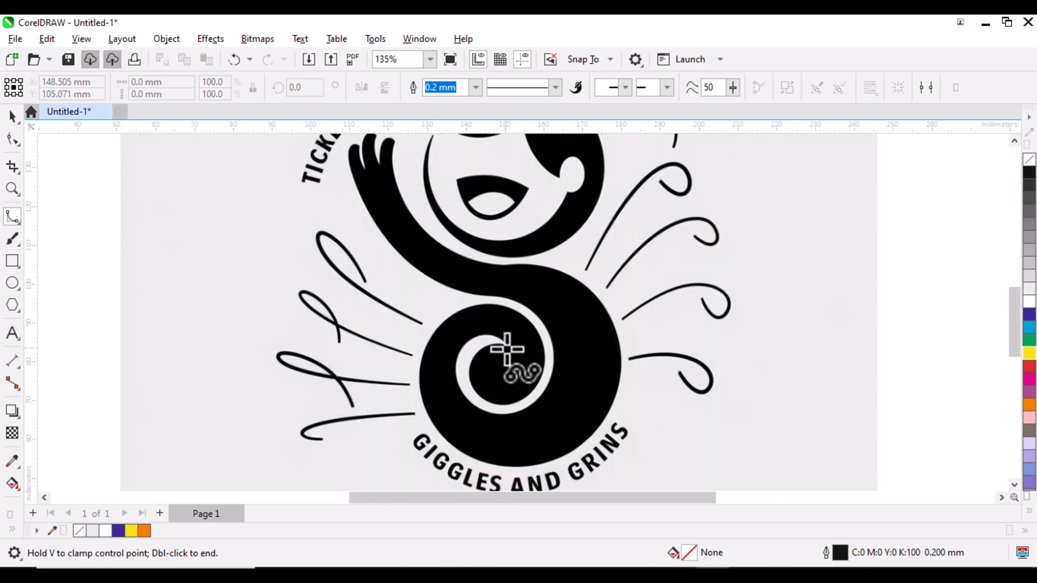
Start a B-Spline at the centre of the figure's spiral and trace the inner coil and the outer left edge to the base.
{"action": "left_click", "coordinate": [505, 345]}
{"action": "left_click", "coordinate": [479, 352]}
{"action": "left_click", "coordinate": [469, 380]}
{"action": "left_click", "coordinate": [491, 404]}
{"action": "left_click", "coordinate": [533, 392]}
{"action": "left_click", "coordinate": [539, 335]}
{"action": "left_click", "coordinate": [523, 312]}
{"action": "left_click", "coordinate": [476, 304]}
{"action": "left_click", "coordinate": [423, 349]}
{"action": "left_click", "coordinate": [427, 414]}
{"action": "left_click", "coordinate": [473, 457]}
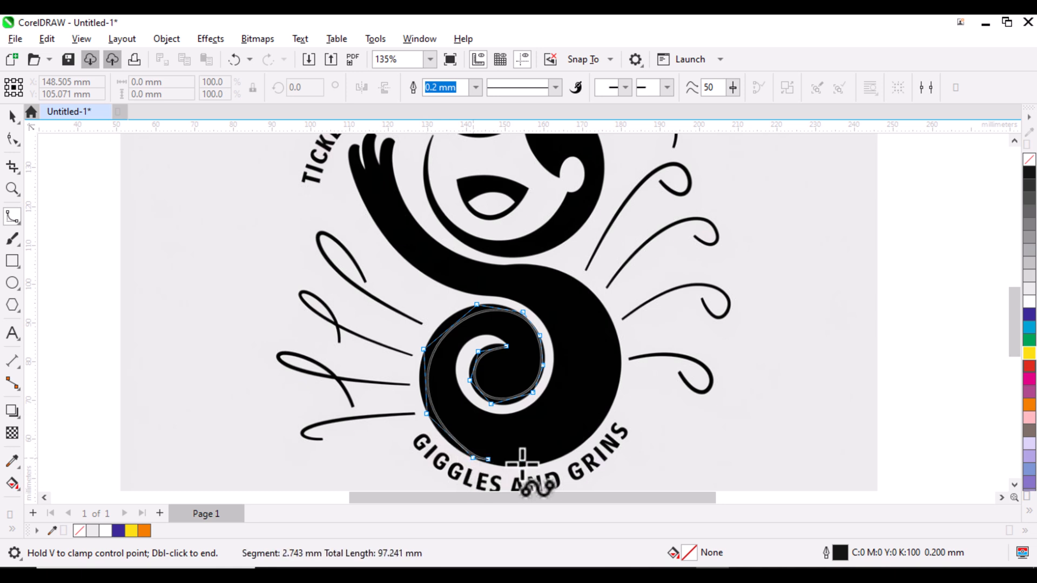
Continue the B-Spline around the spiral's outer right edge and up along the raised arm.
{"action": "left_click", "coordinate": [573, 452]}
{"action": "left_click", "coordinate": [615, 401]}
{"action": "left_click", "coordinate": [604, 307]}
{"action": "left_click", "coordinate": [541, 267]}
{"action": "left_click", "coordinate": [498, 264]}
{"action": "left_click", "coordinate": [431, 237]}
{"action": "left_click", "coordinate": [397, 186]}
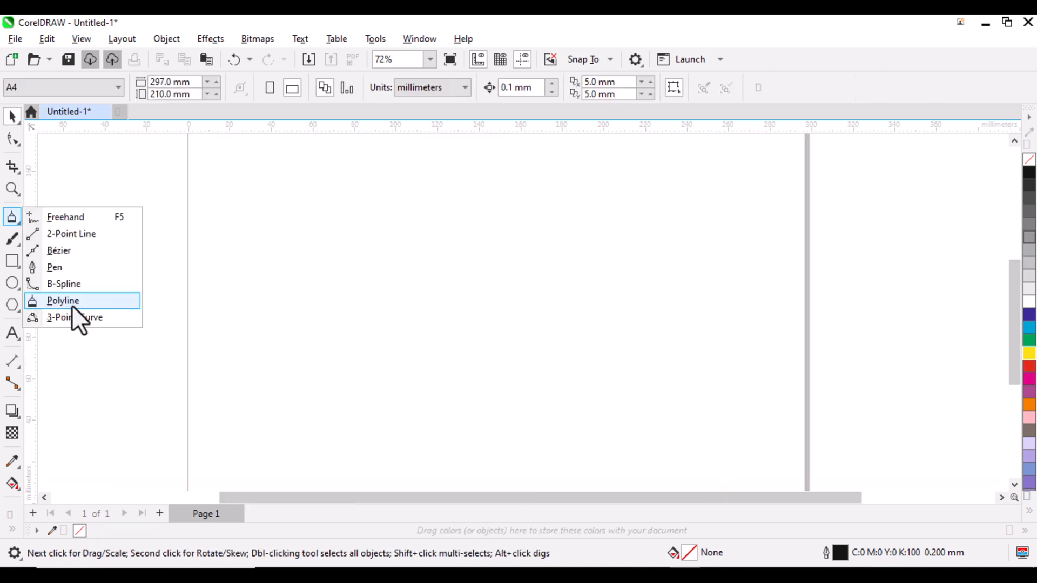
Draw a closed polyline on the blank page with straight sides and top and a freehand arched lower edge.
{"action": "left_click", "coordinate": [72, 305]}
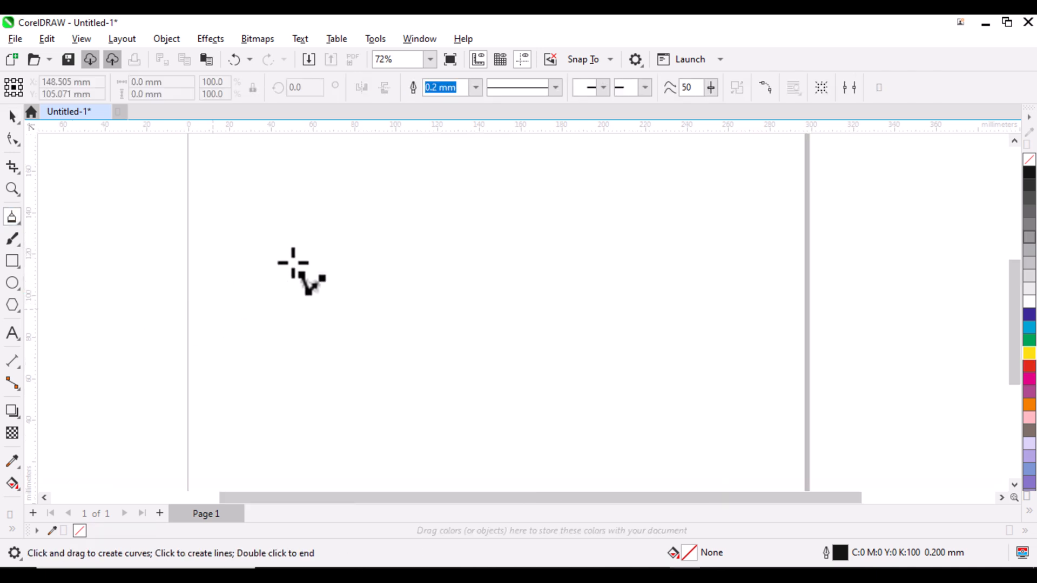
{"action": "left_click", "coordinate": [369, 189]}
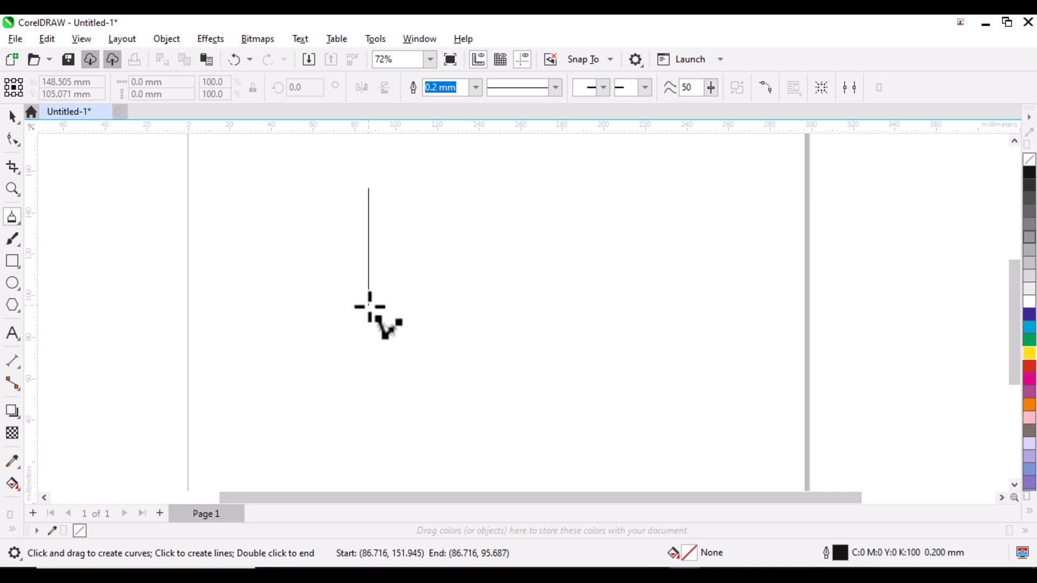
{"action": "mouse_move", "coordinate": [368, 305]}
{"action": "left_mouse_down"}
{"action": "mouse_move", "coordinate": [408, 269]}
{"action": "mouse_move", "coordinate": [480, 269]}
{"action": "mouse_move", "coordinate": [508, 297]}
{"action": "left_mouse_up"}
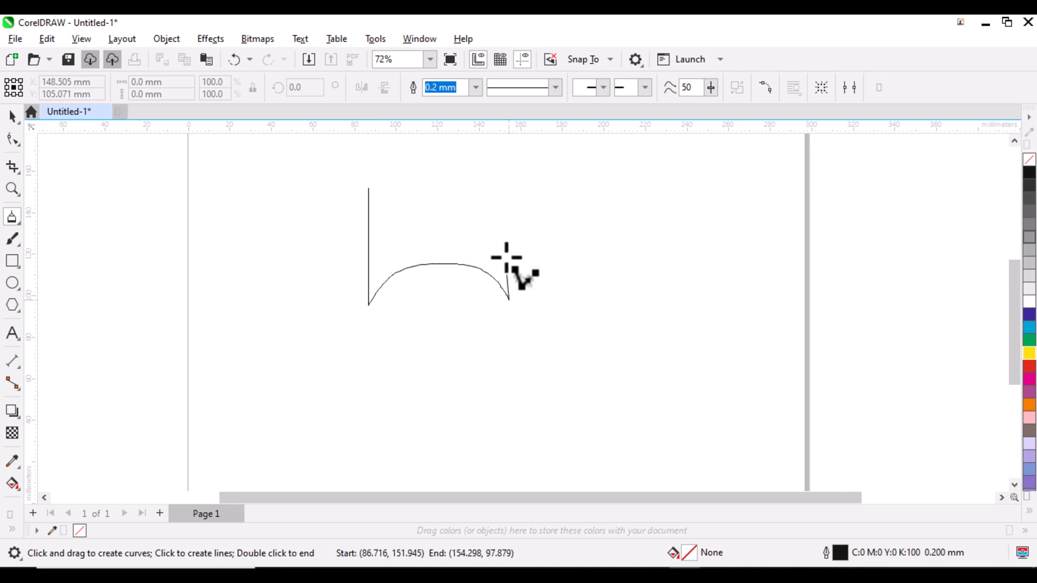
{"action": "mouse_move", "coordinate": [506, 189]}
{"action": "left_mouse_down"}
{"action": "mouse_move", "coordinate": [446, 218]}
{"action": "mouse_move", "coordinate": [370, 189]}
{"action": "left_mouse_up"}
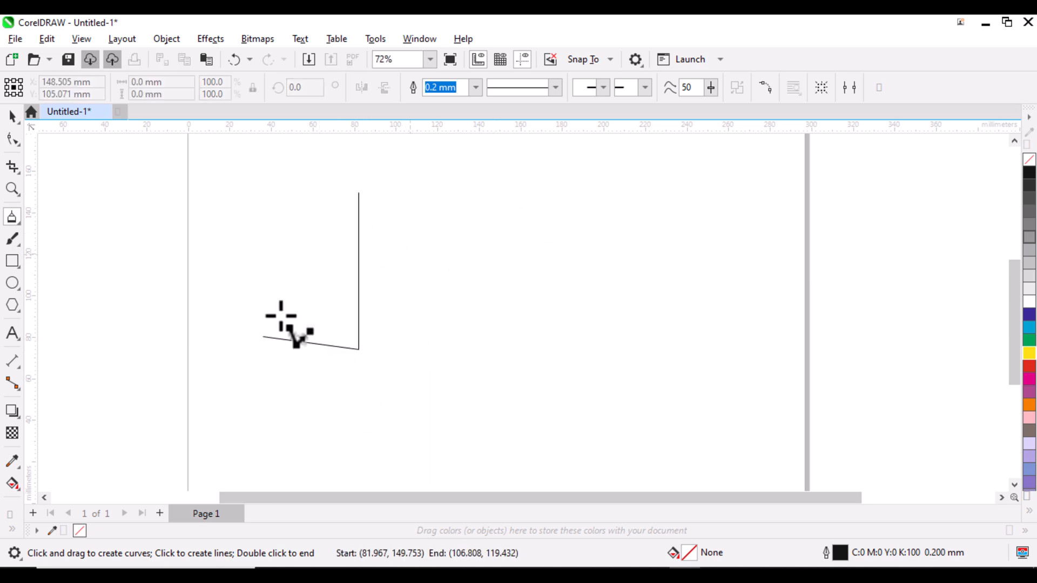
Draw a second polyline running down, across and back up, mixing straight and curved segments.
{"action": "mouse_move", "coordinate": [391, 281]}
{"action": "left_mouse_down"}
{"action": "mouse_move", "coordinate": [417, 273]}
{"action": "mouse_move", "coordinate": [455, 365]}
{"action": "mouse_move", "coordinate": [447, 369]}
{"action": "left_mouse_up"}
{"action": "left_click", "coordinate": [621, 370]}
{"action": "mouse_move", "coordinate": [621, 195]}
{"action": "left_mouse_down"}
{"action": "mouse_move", "coordinate": [587, 229]}
{"action": "mouse_move", "coordinate": [568, 198]}
{"action": "left_mouse_up"}
{"action": "double_click", "coordinate": [571, 195]}
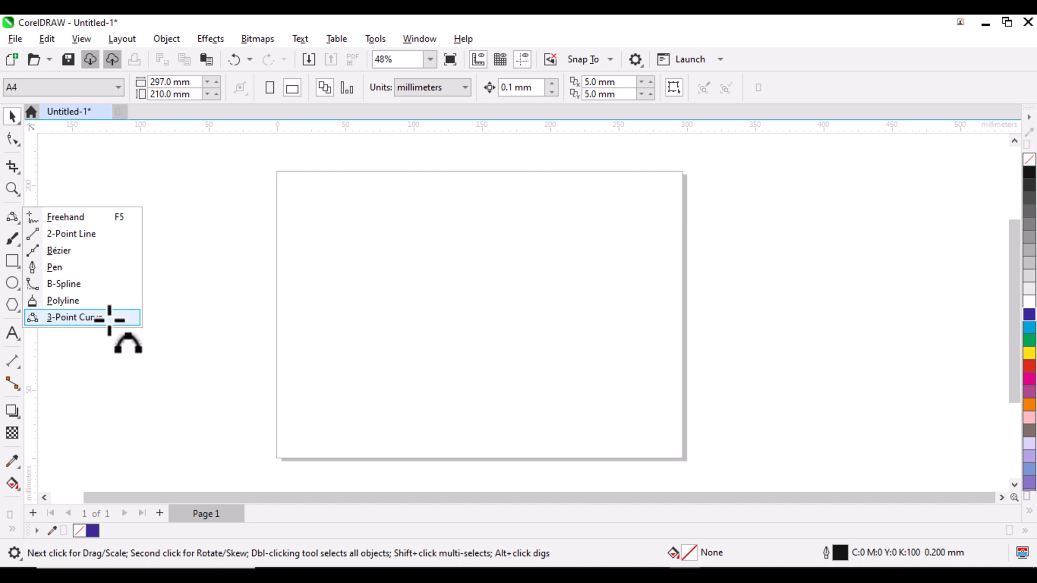
Draw a leaf shape about 108 mm tall from two opposing 3-point curves sharing the same end points.
{"action": "left_click", "coordinate": [82, 319]}
{"action": "left_click_drag", "start_coordinate": [404, 225], "coordinate": [404, 371]}
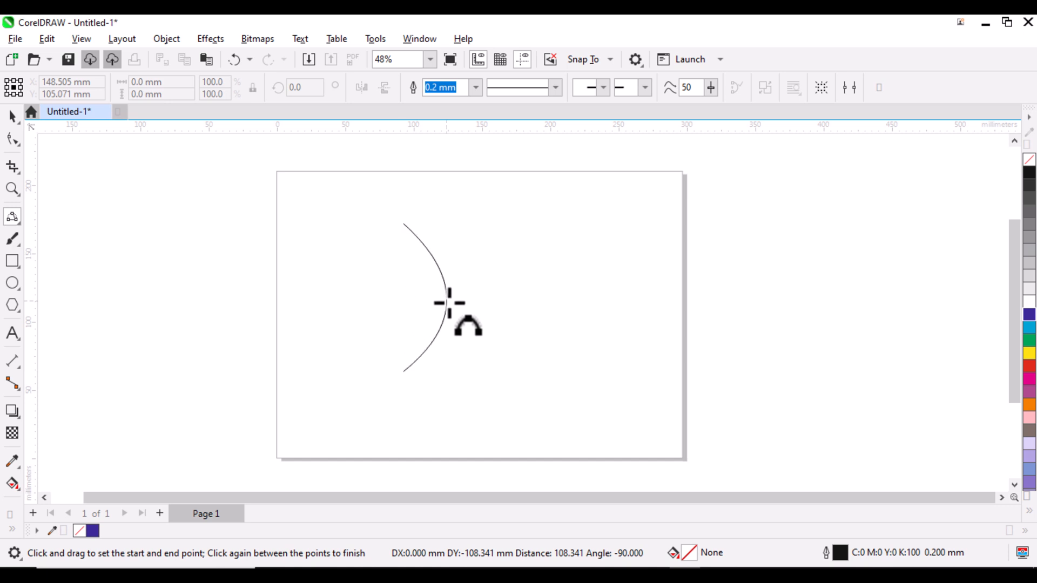
{"action": "left_click", "coordinate": [457, 319]}
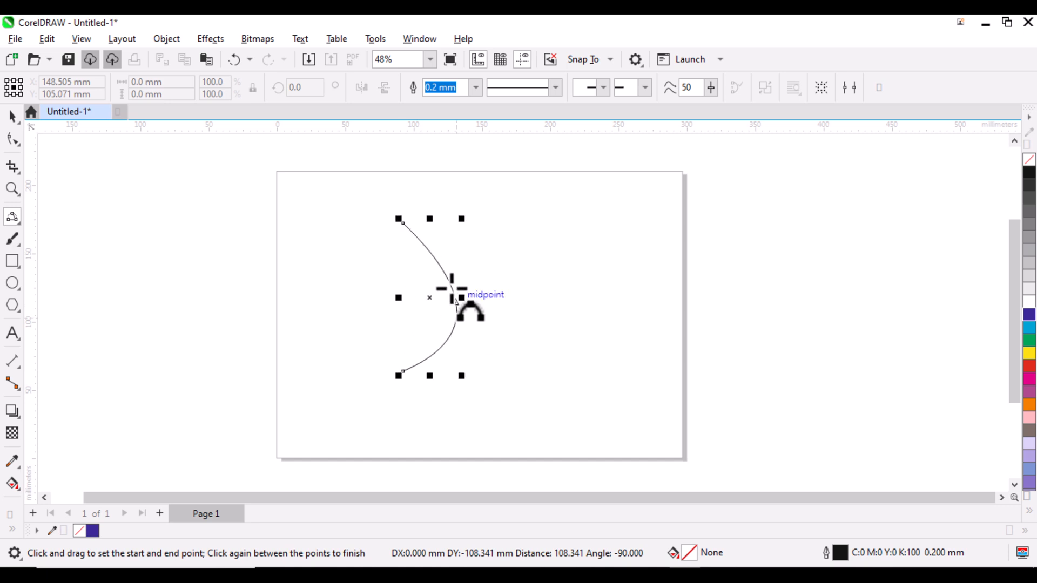
{"action": "left_click_drag", "start_coordinate": [406, 221], "coordinate": [402, 370]}
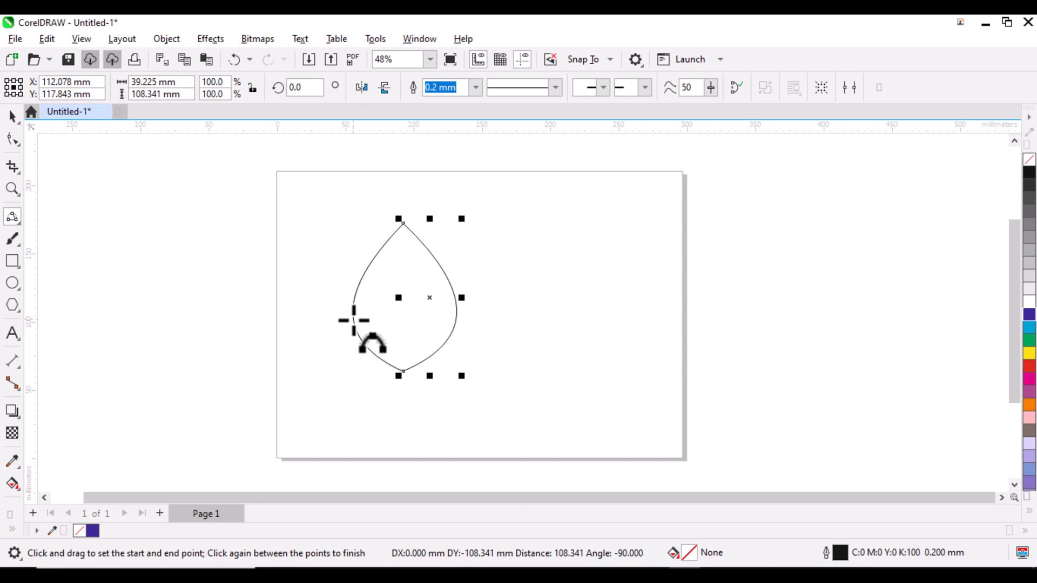
{"action": "left_click", "coordinate": [348, 319]}
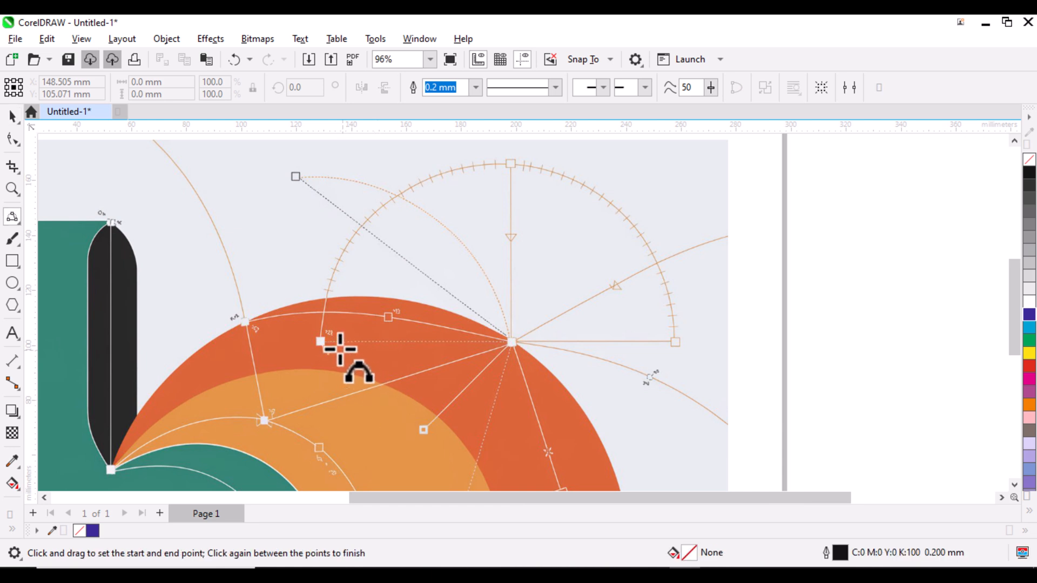
Trace the ticked semicircle above the orange shape with two joined 3-point curves, about 129 mm wide and 65 mm high overall.
{"action": "left_click_drag", "start_coordinate": [323, 341], "coordinate": [510, 163]}
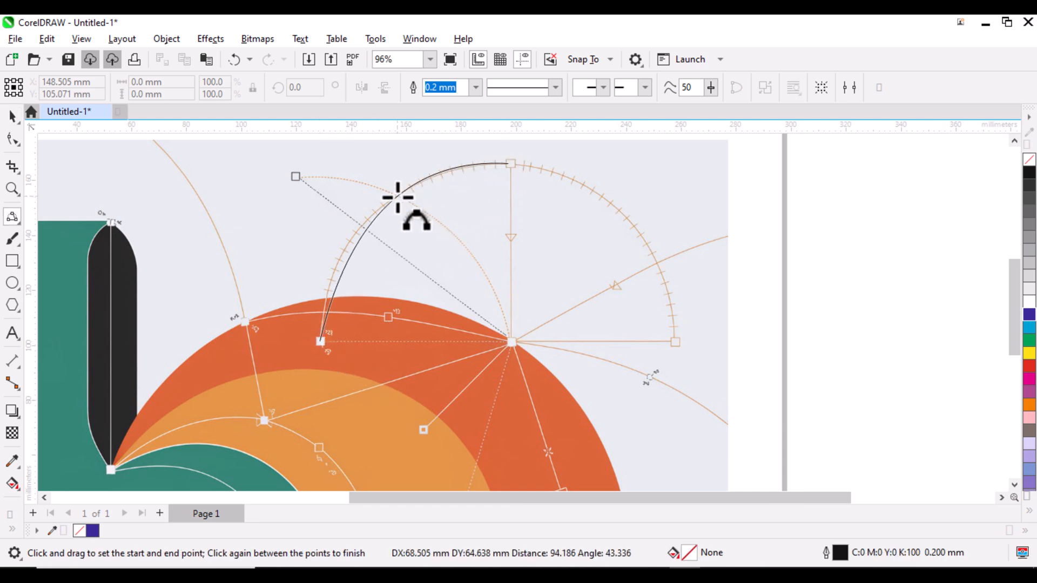
{"action": "left_click", "coordinate": [372, 216]}
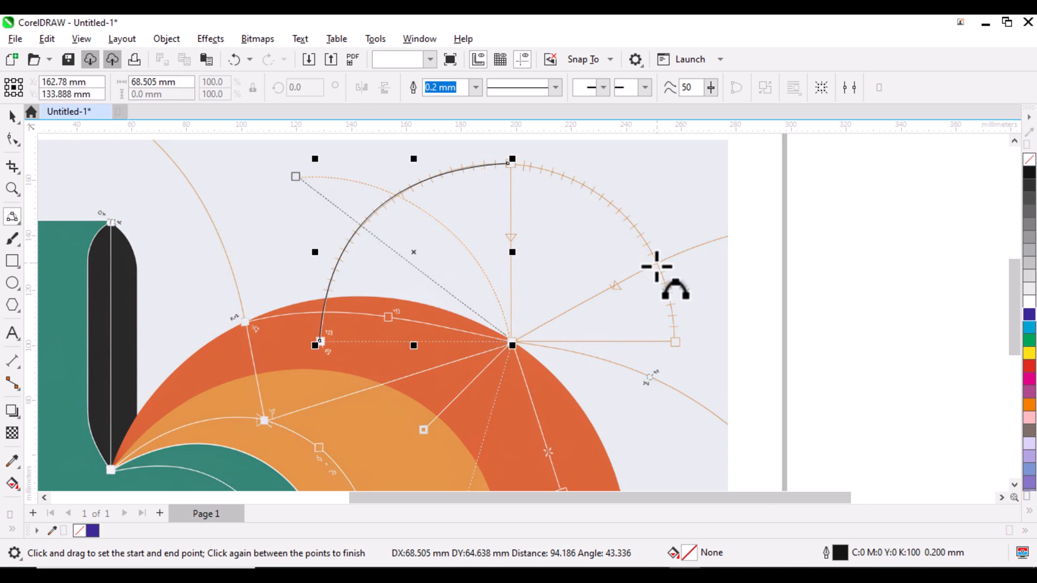
{"action": "left_click_drag", "start_coordinate": [675, 342], "coordinate": [511, 162]}
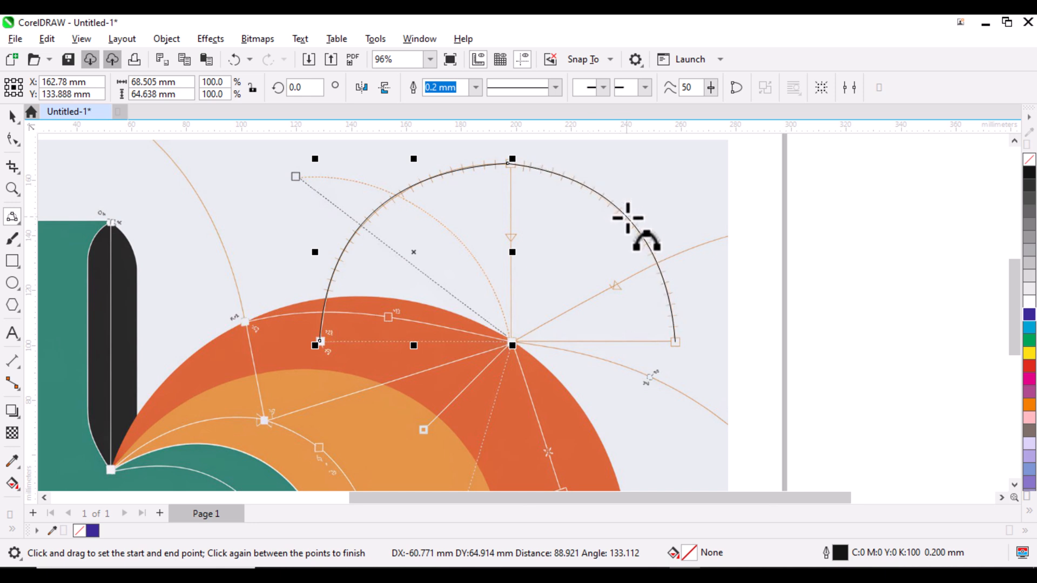
{"action": "left_click", "coordinate": [627, 218]}
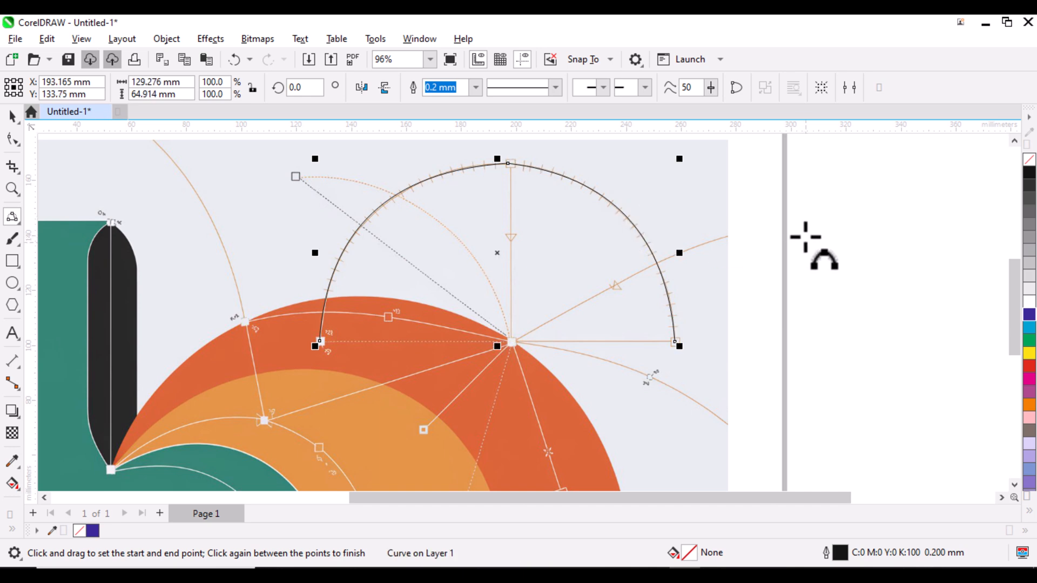